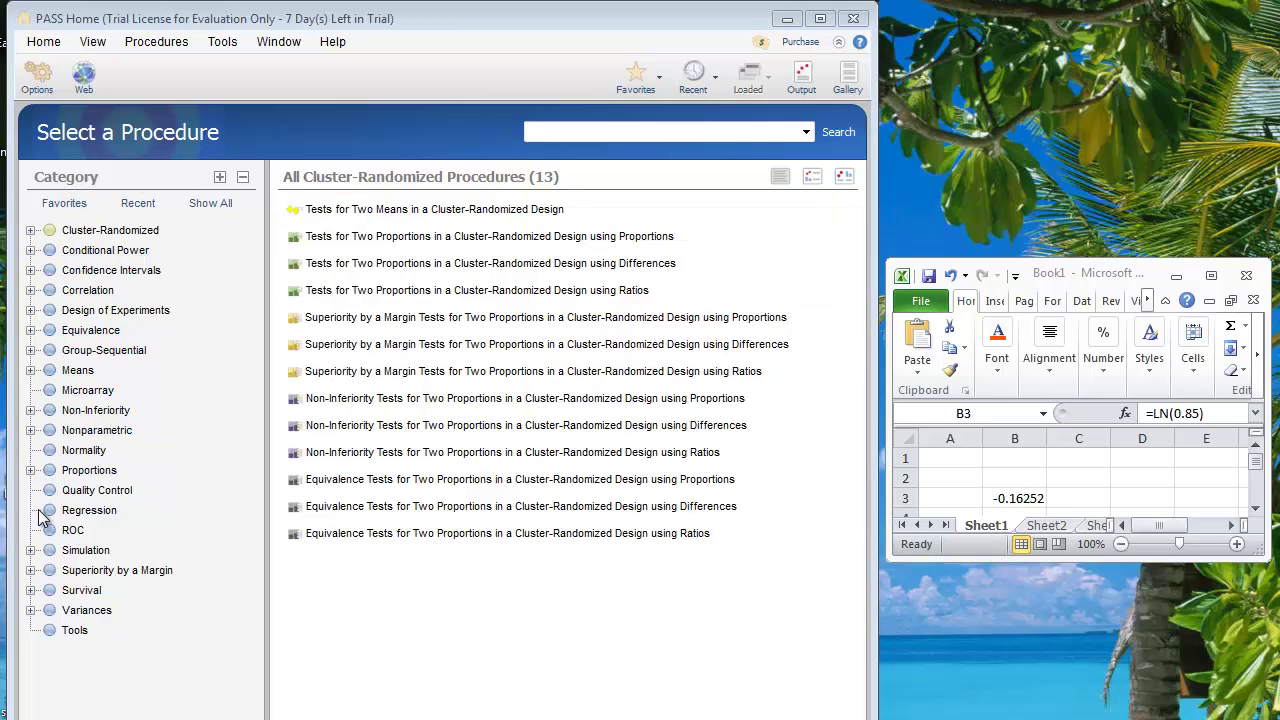
Expand the Survival category and list the Cox Regression procedures
left_click(31, 590)
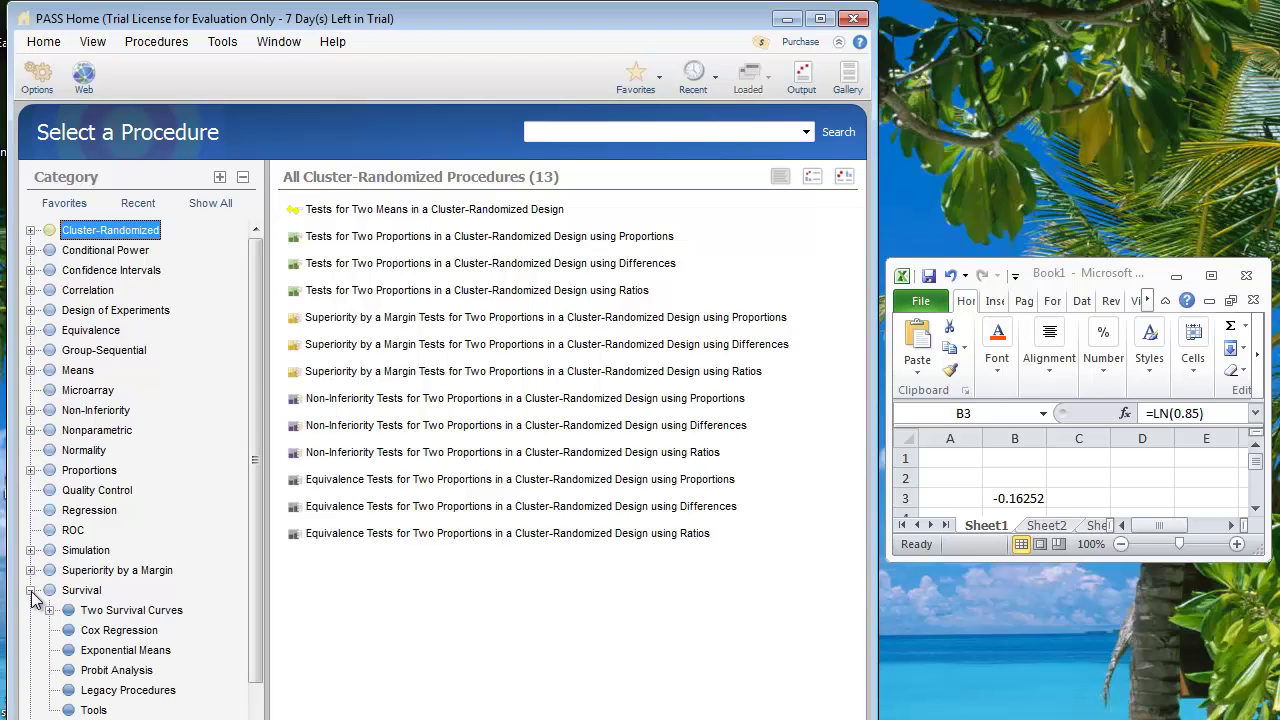
left_click(92, 634)
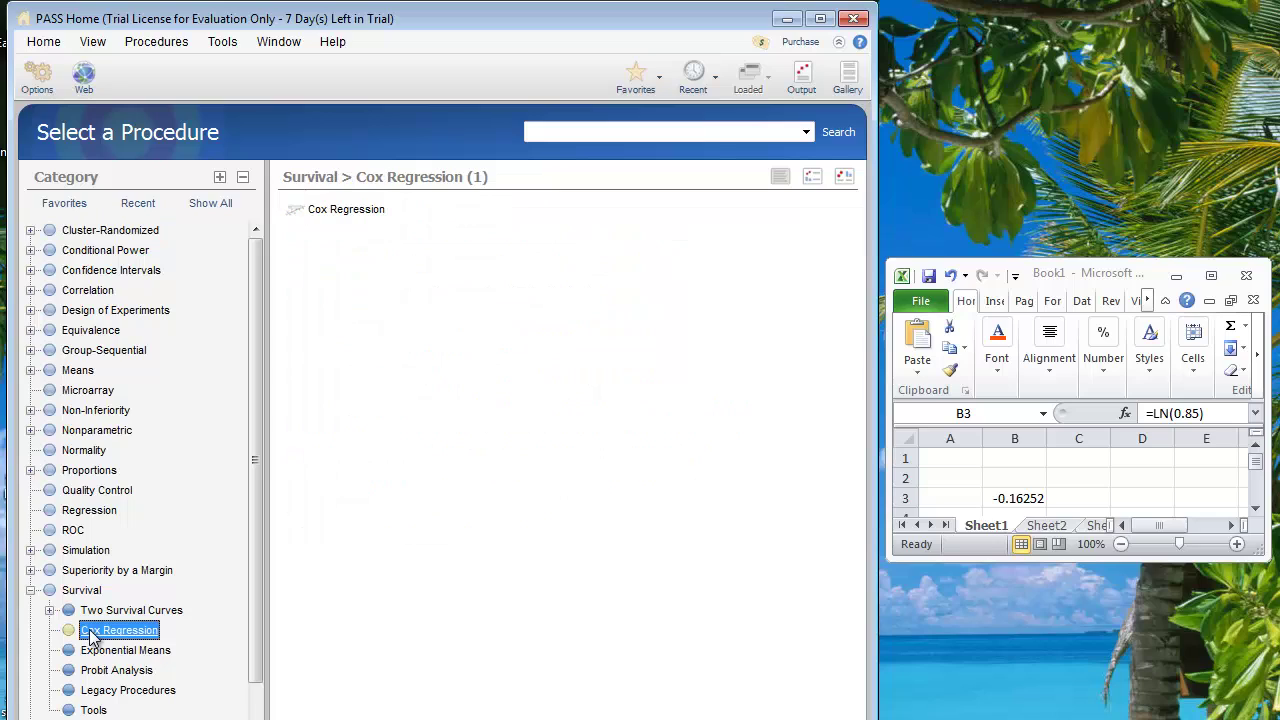
Open the Cox Regression procedure, keeping Solve For set to Sample Size
left_click(325, 211)
double_click(324, 210)
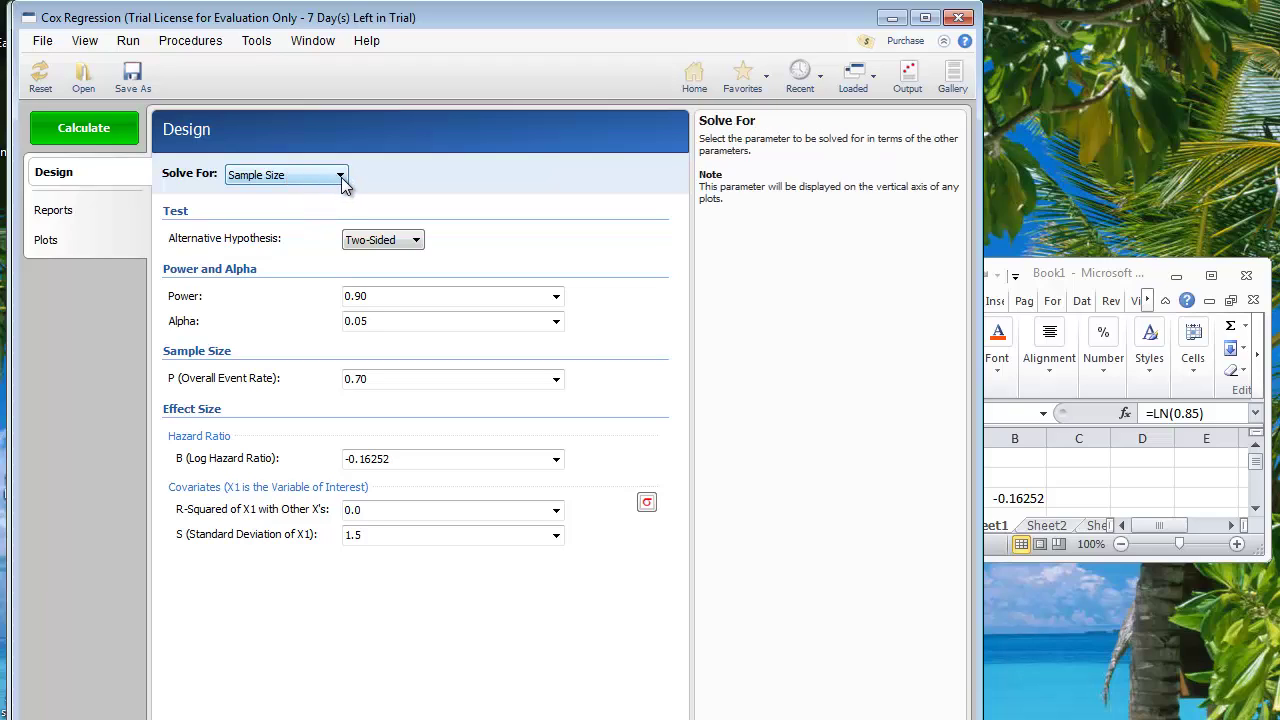
left_click(341, 177)
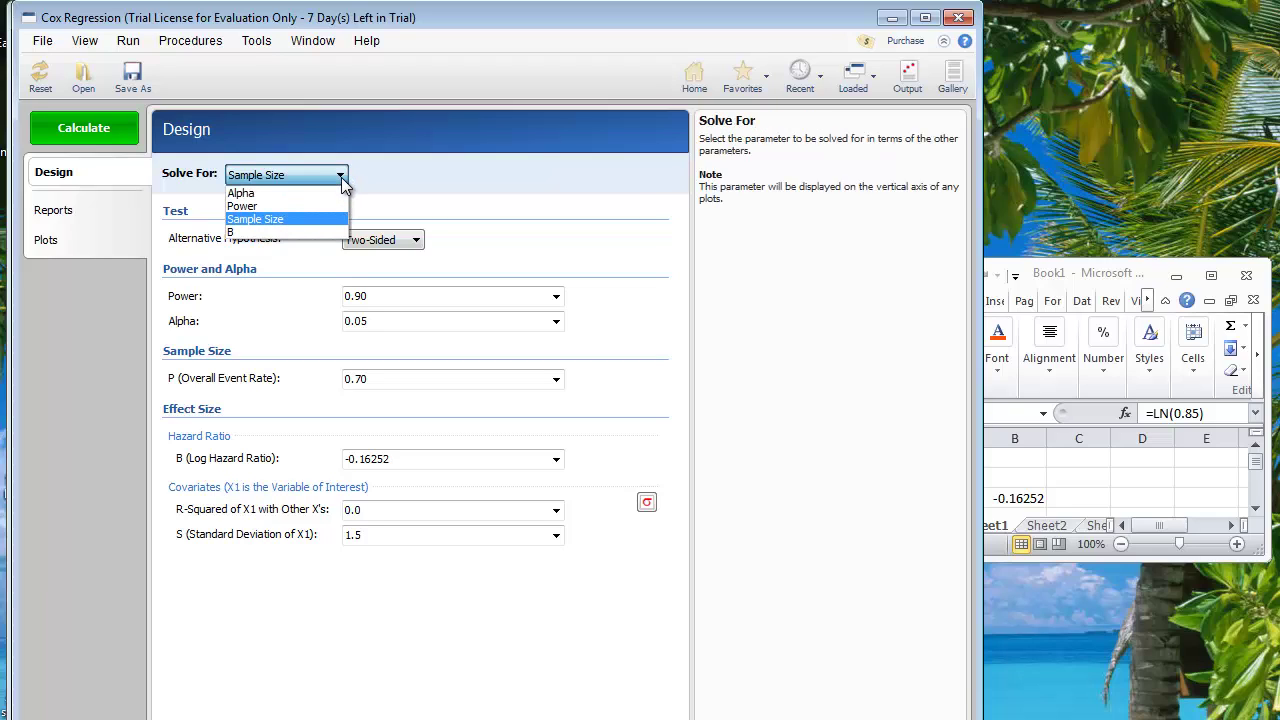
left_click(341, 178)
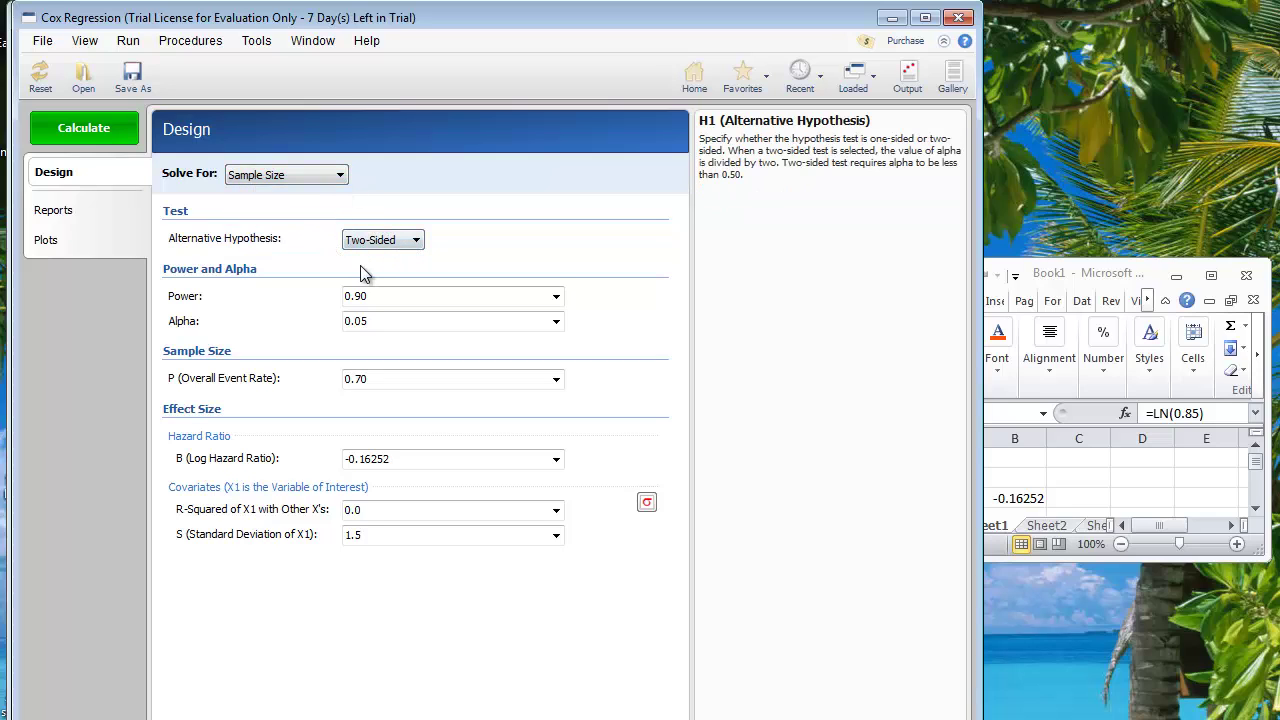
Review the design: event rate 0.70 and log hazard ratio B of -0.16252
mouse_move(357, 296)
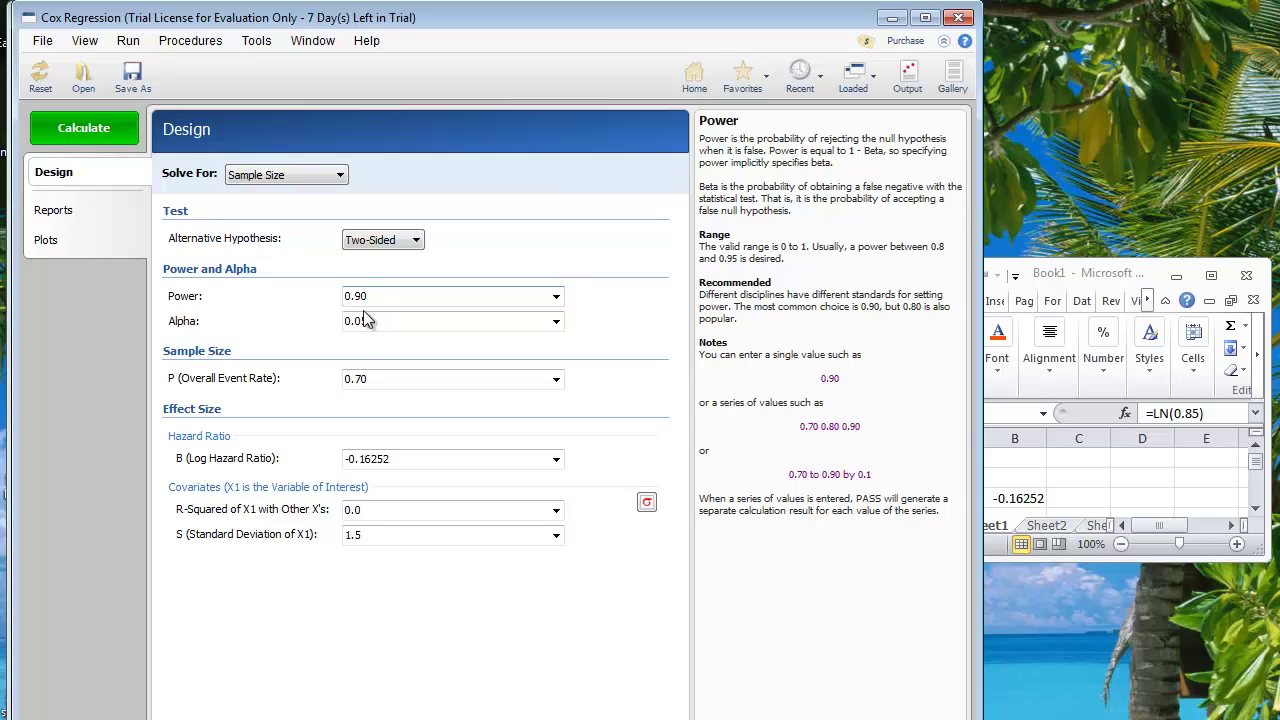
mouse_move(365, 321)
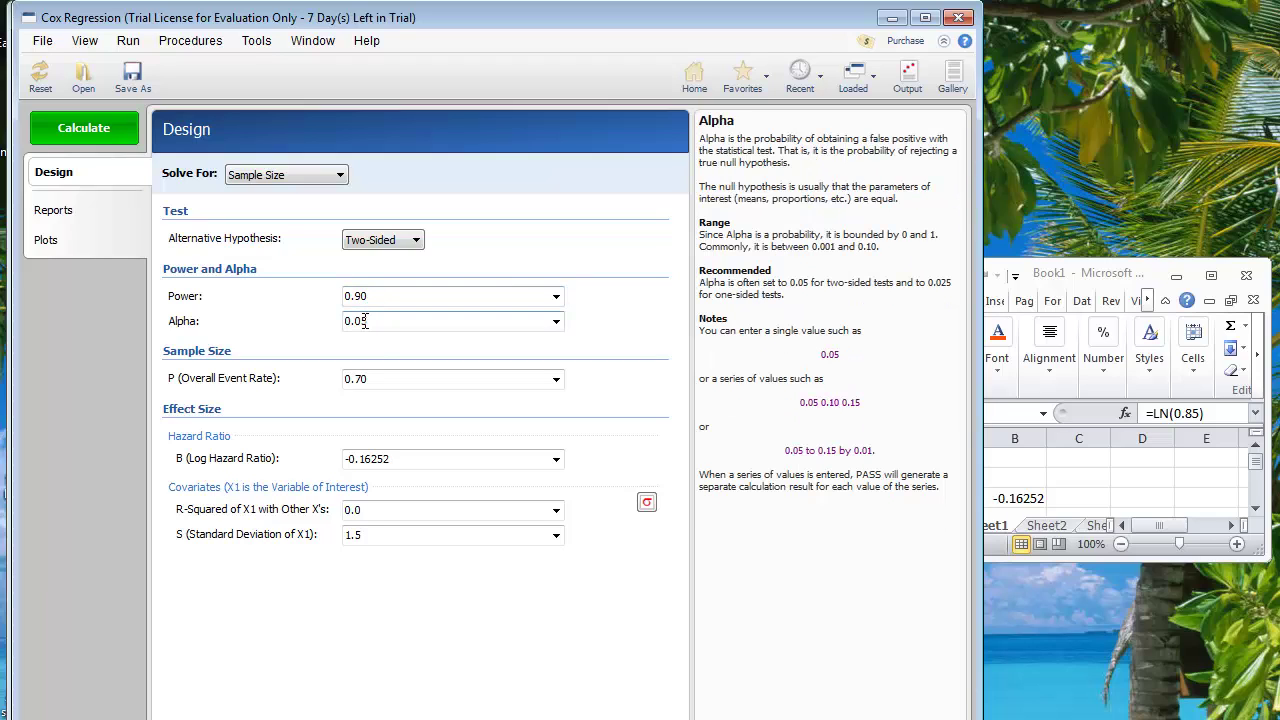
left_click(377, 383)
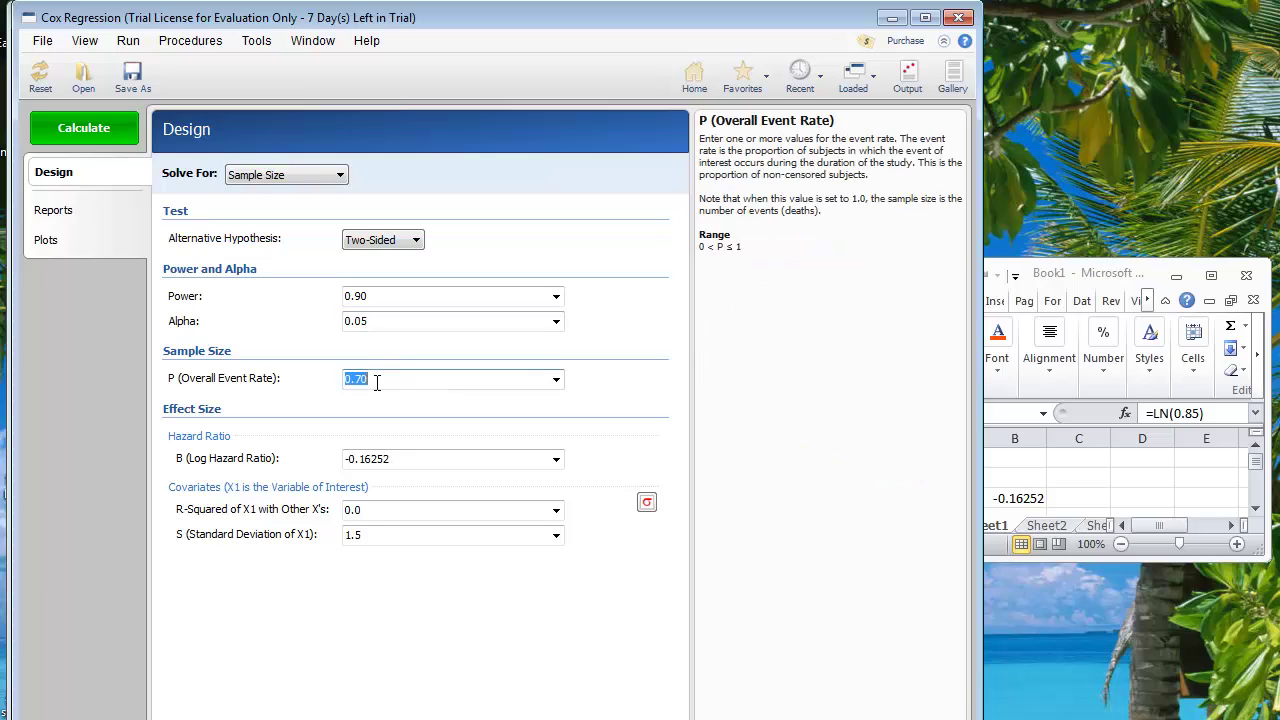
left_click(378, 381)
left_click(408, 457)
double_click(410, 459)
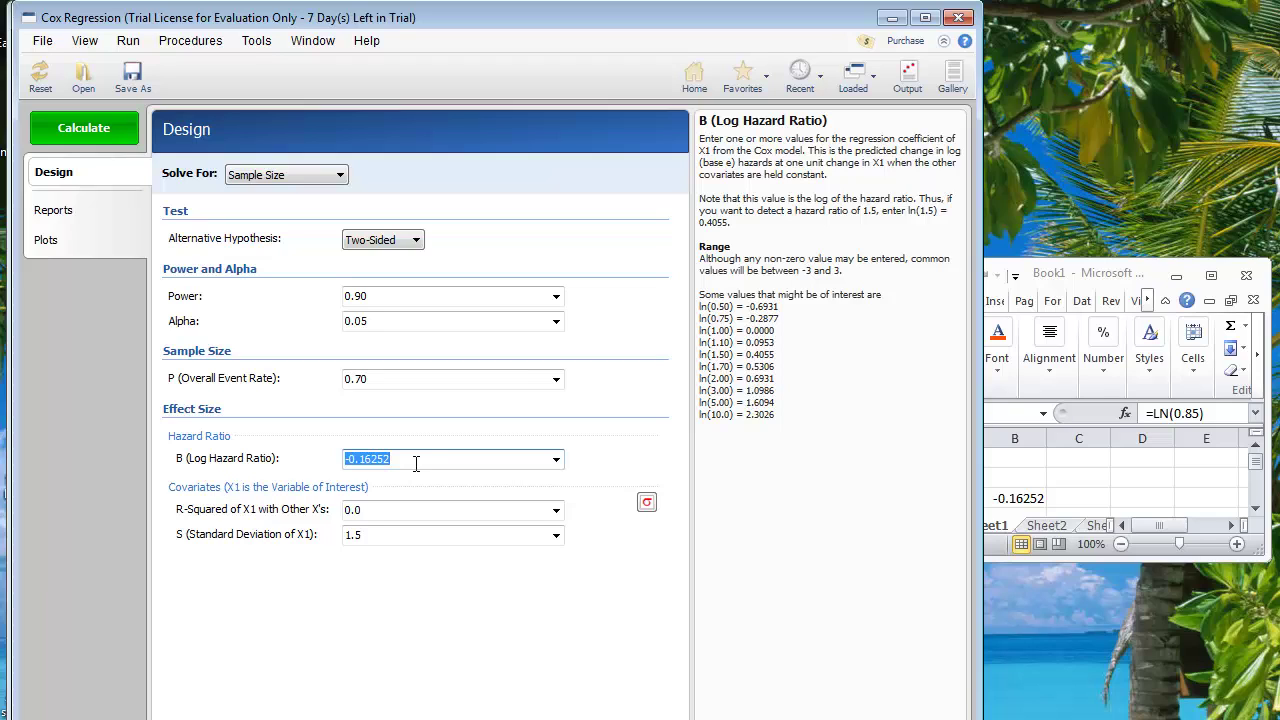
In Excel, change B3 from =LN(0.85) to =LN(0.9), giving -0.10536
left_click(1075, 278)
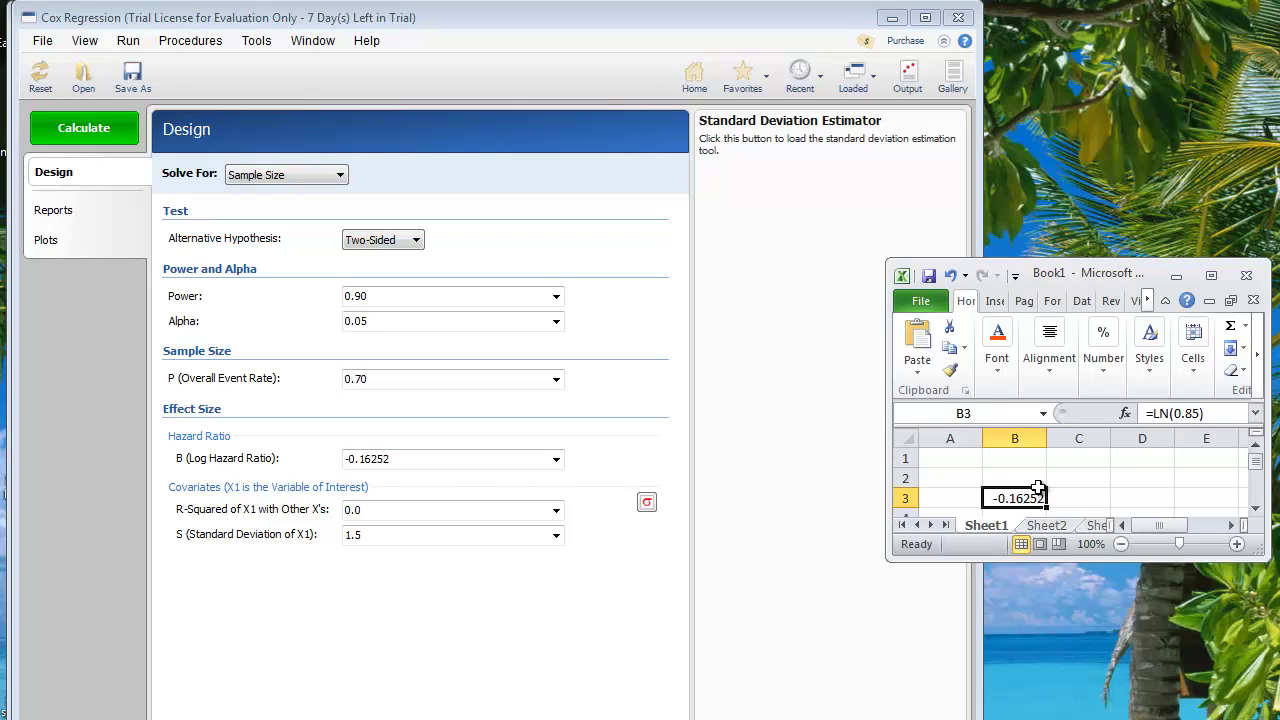
left_click(1198, 418)
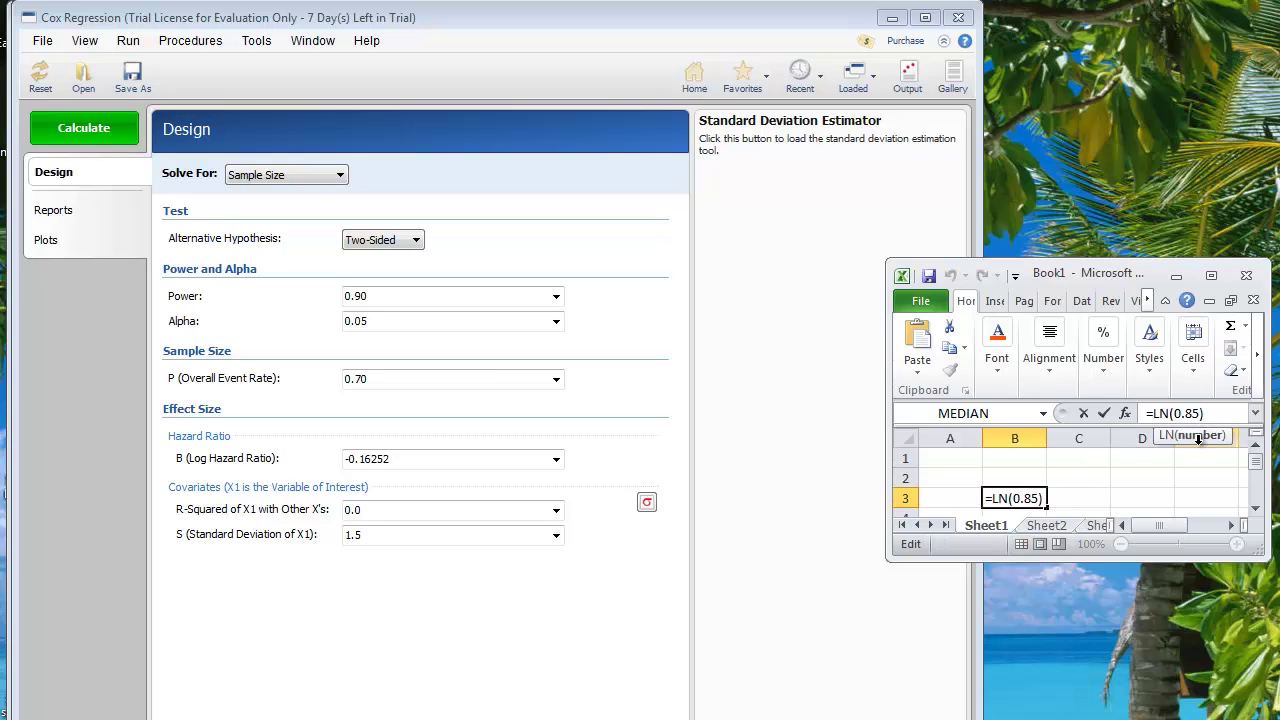
key("BackSpace")
key("BackSpace")
type("9")
key("Return")
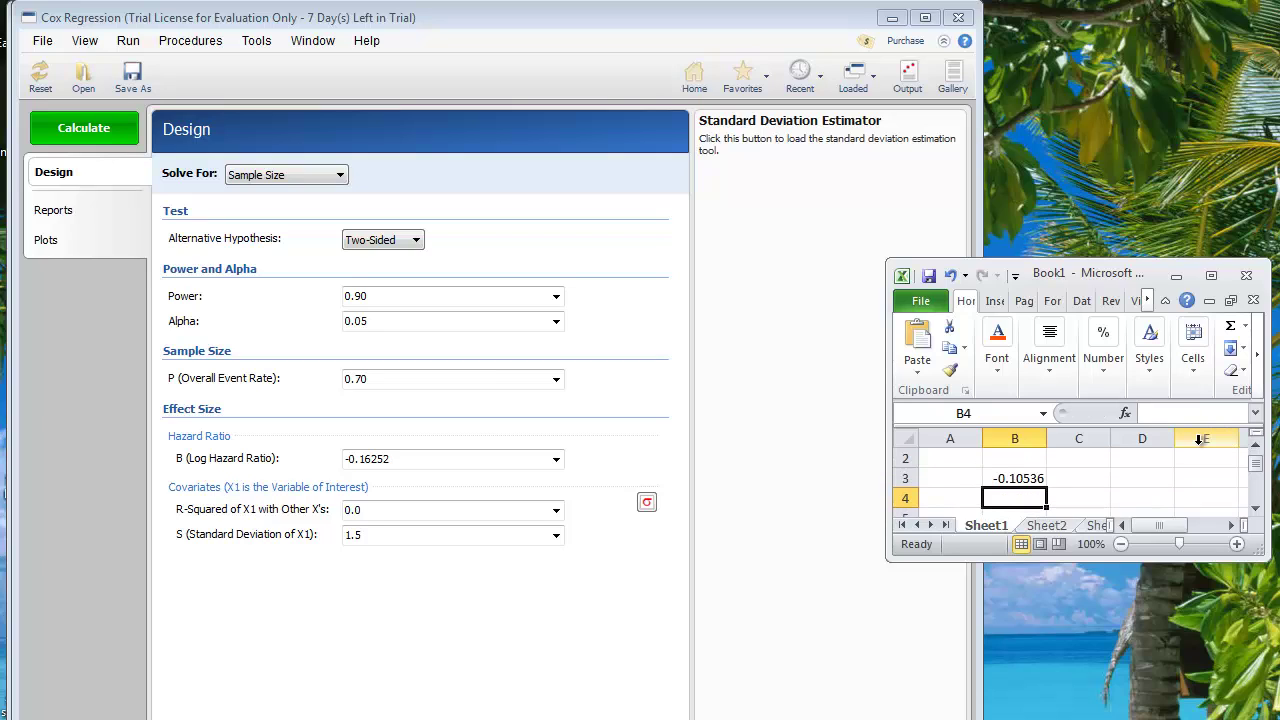
left_click(1022, 479)
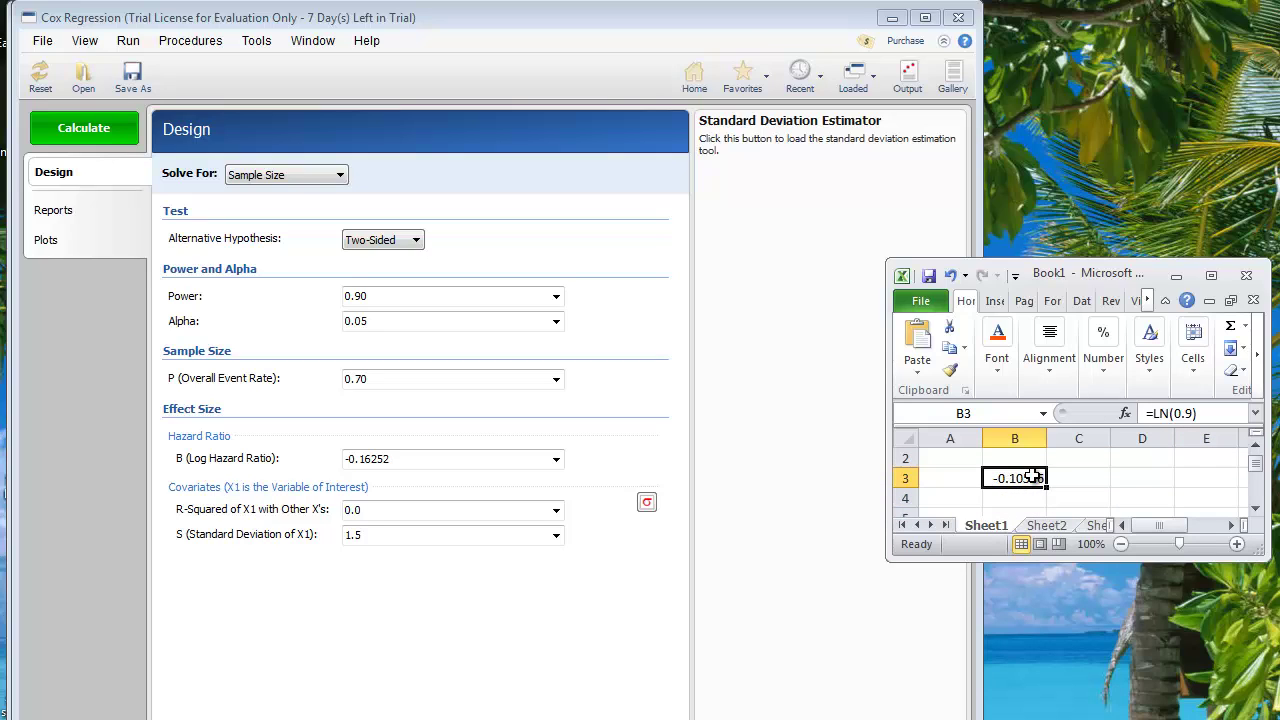
Enter -0.10536 as the log hazard ratio B, leaving R-squared at 0.0
left_click(491, 460)
key("BackSpace")
key("BackSpace")
key("BackSpace")
key("BackSpace")
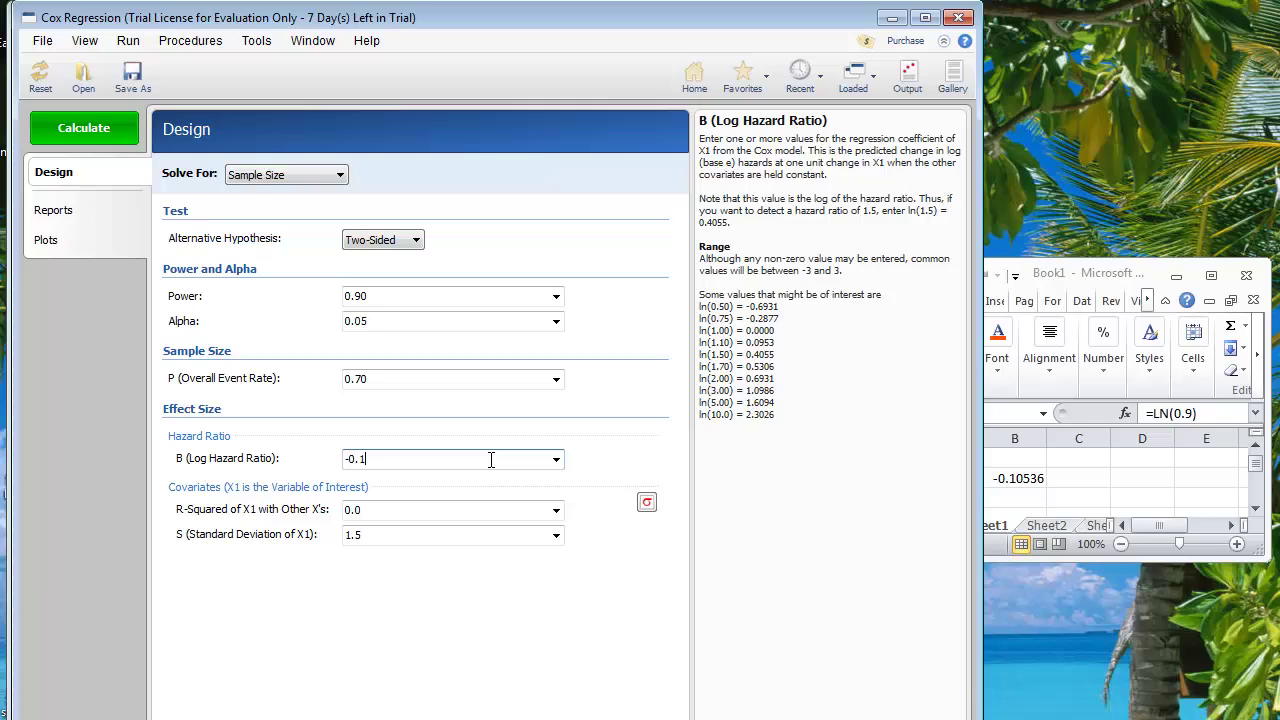
type("0536")
left_click(403, 512)
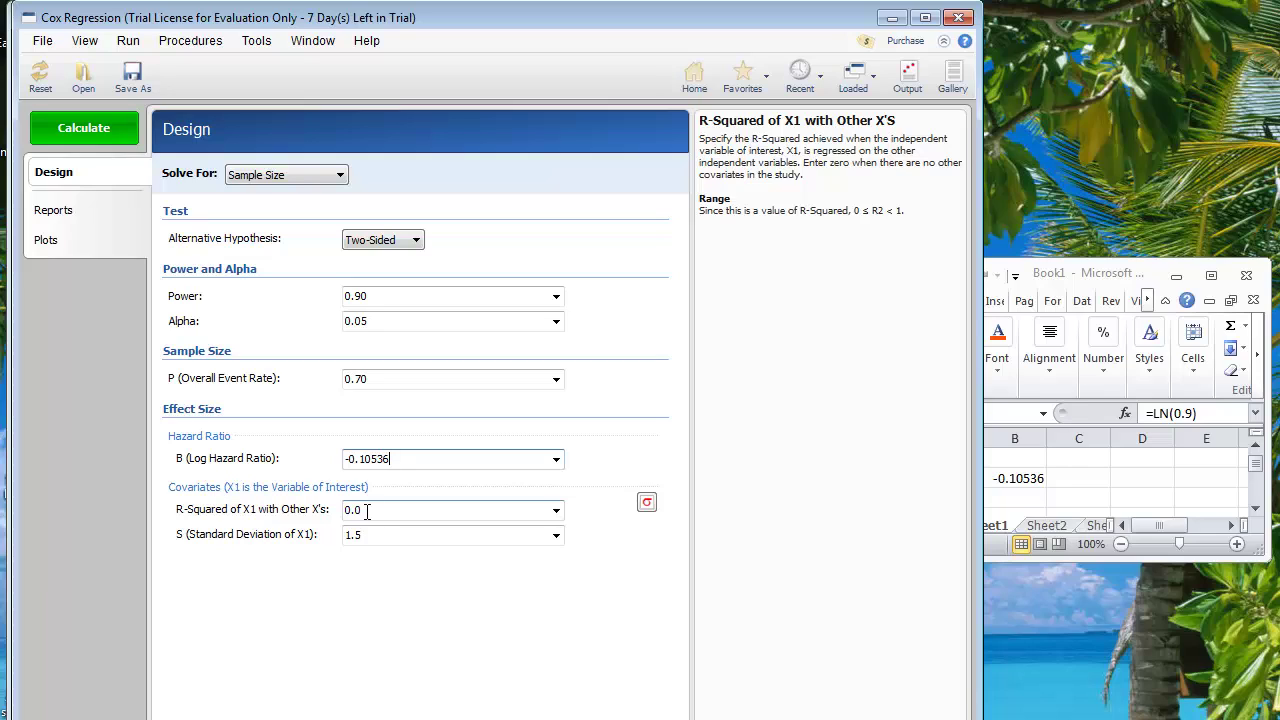
key("shift+Tab")
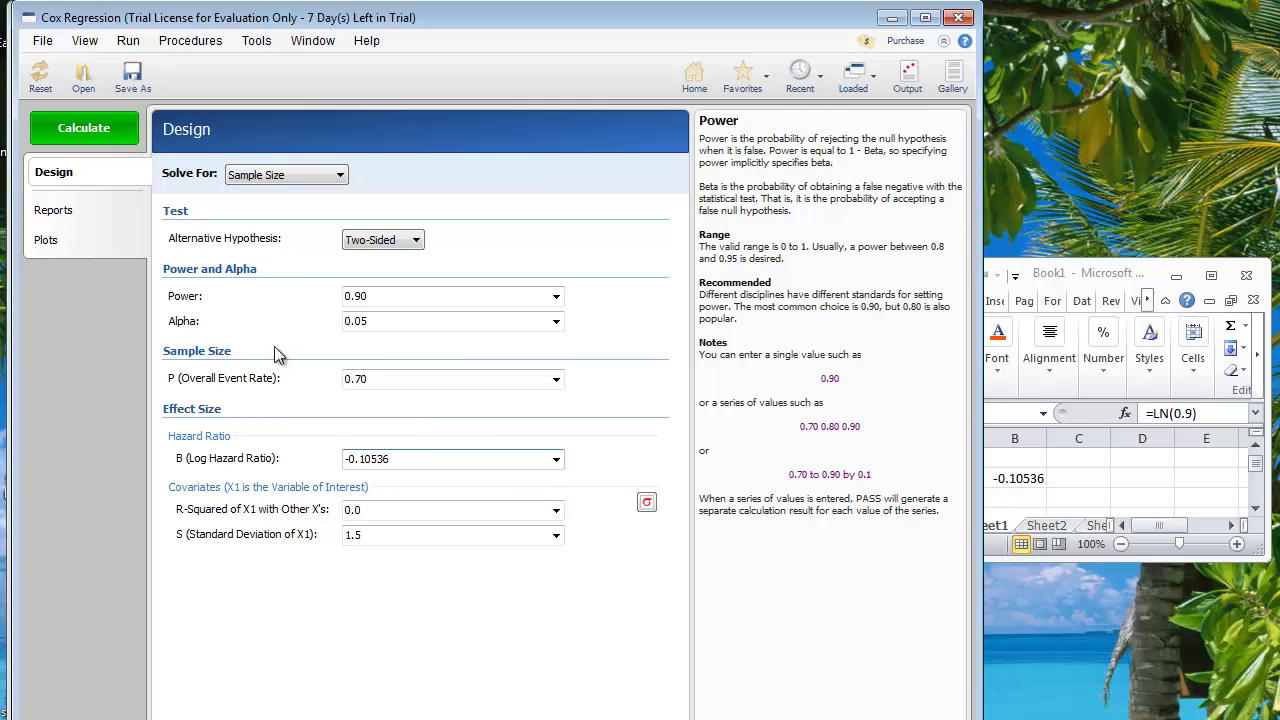
Calculate and view the report: N = 601 gives power 0.90001 at alpha 0.05
left_click(77, 133)
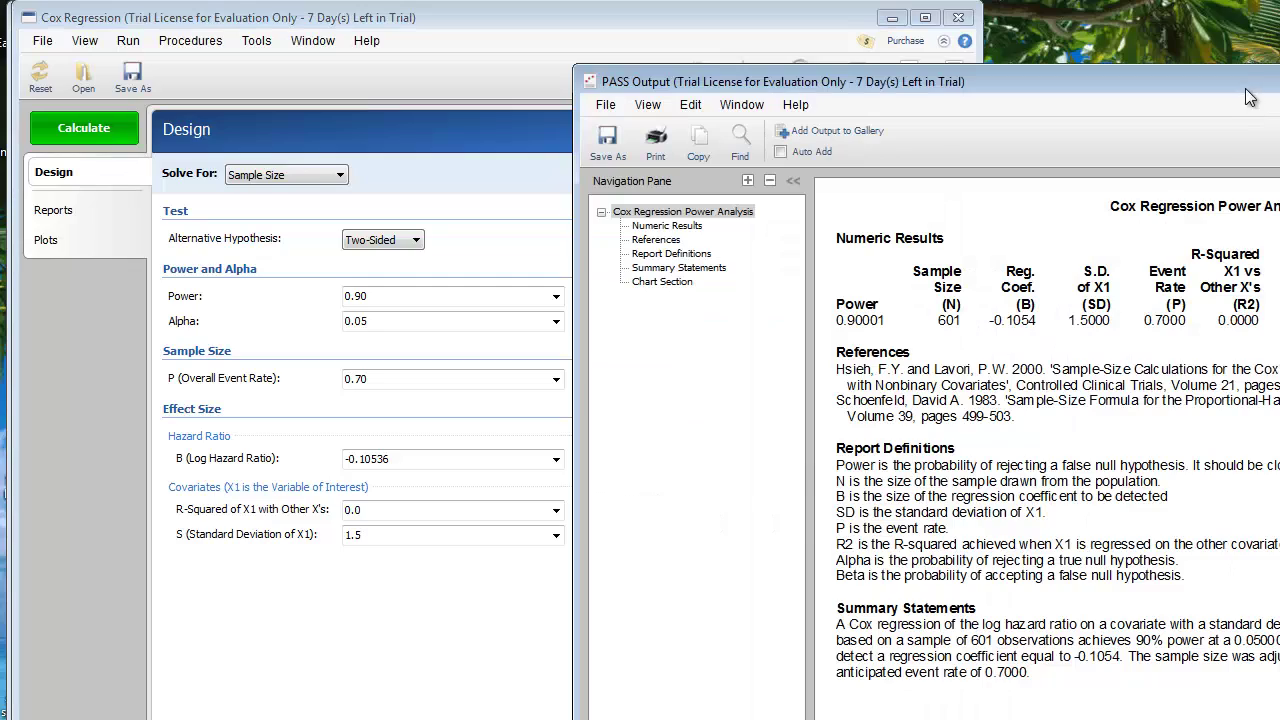
left_click_drag(889, 92, 743, 32)
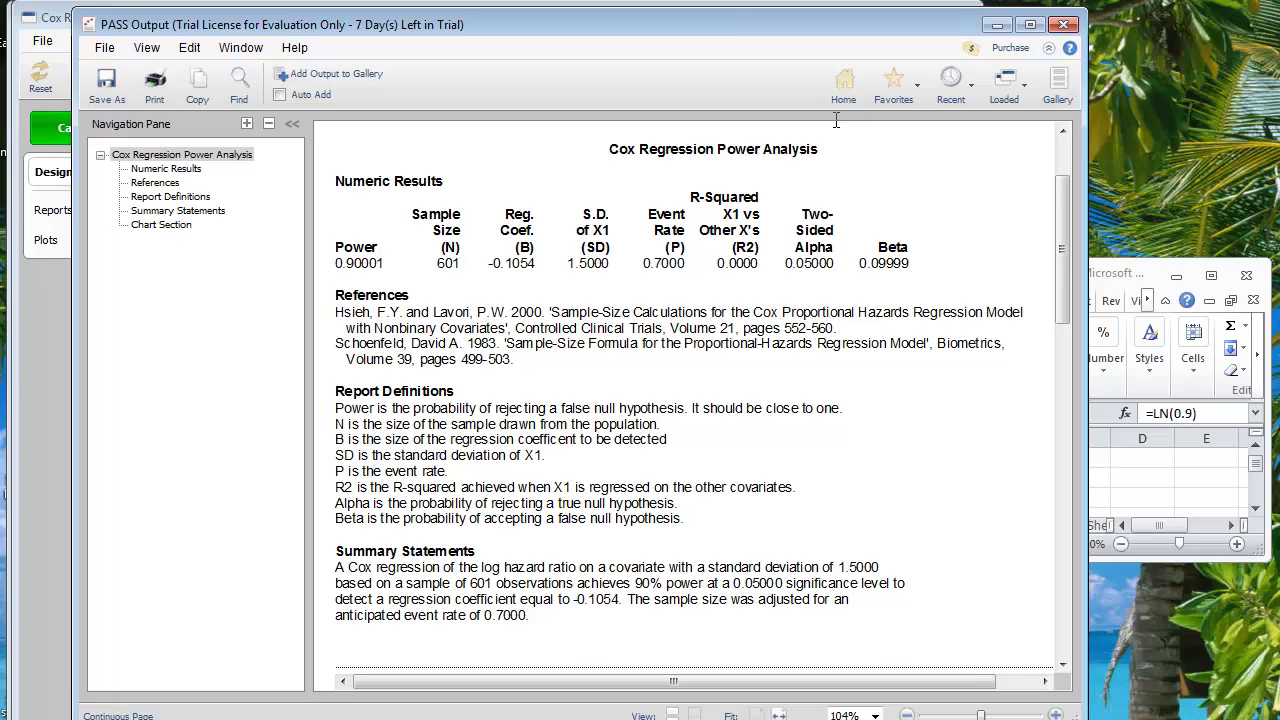
Close the PASS report and reopen B3's =LN(0.9) formula in Excel for editing
left_click(1066, 26)
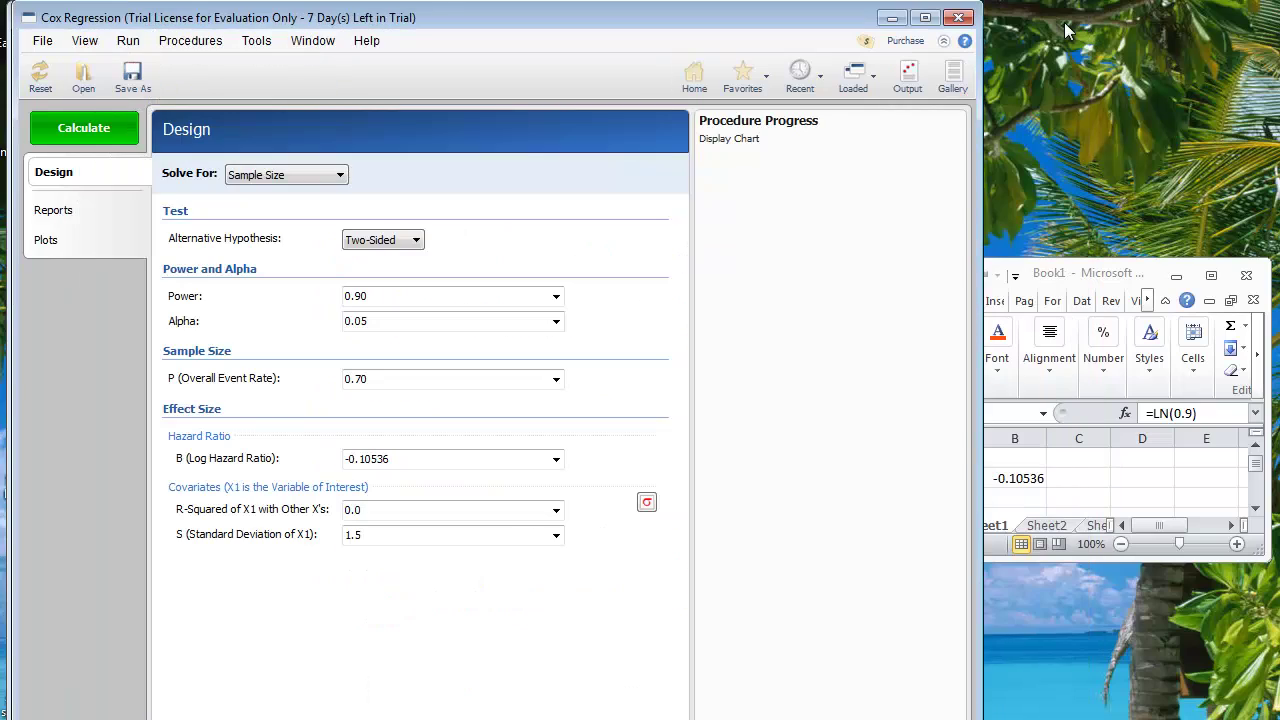
mouse_move(481, 459)
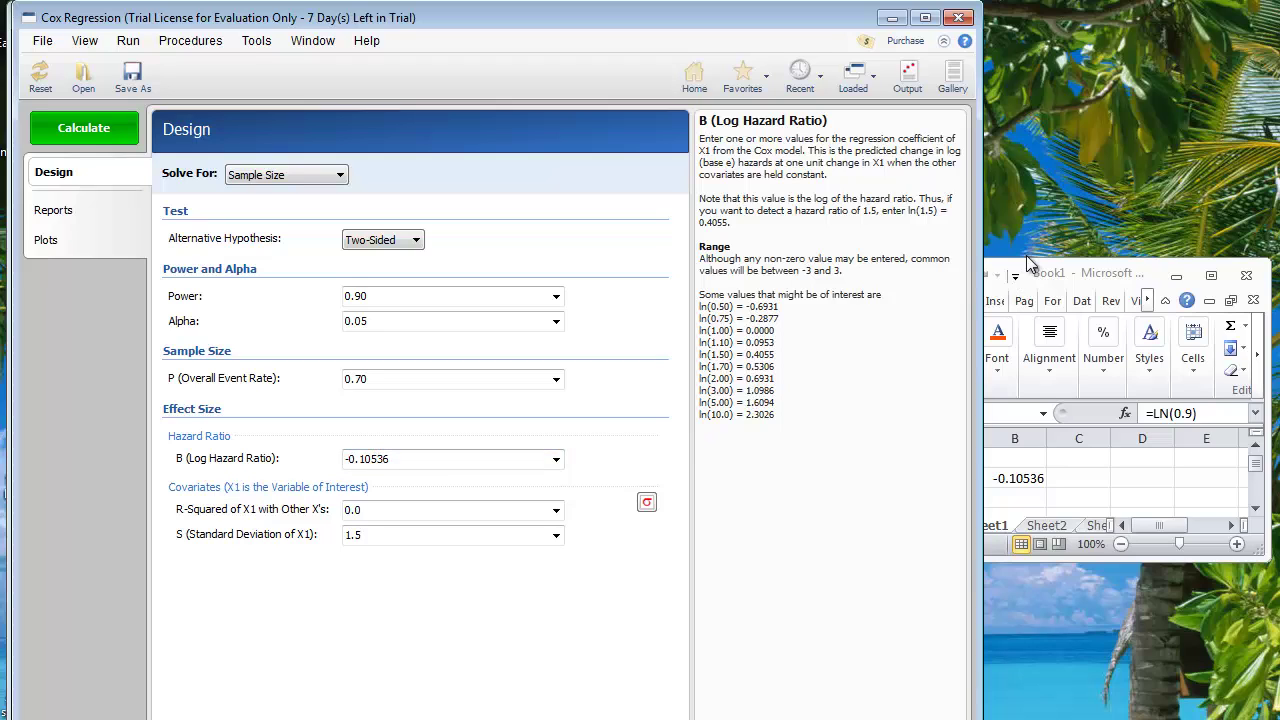
left_click(1028, 276)
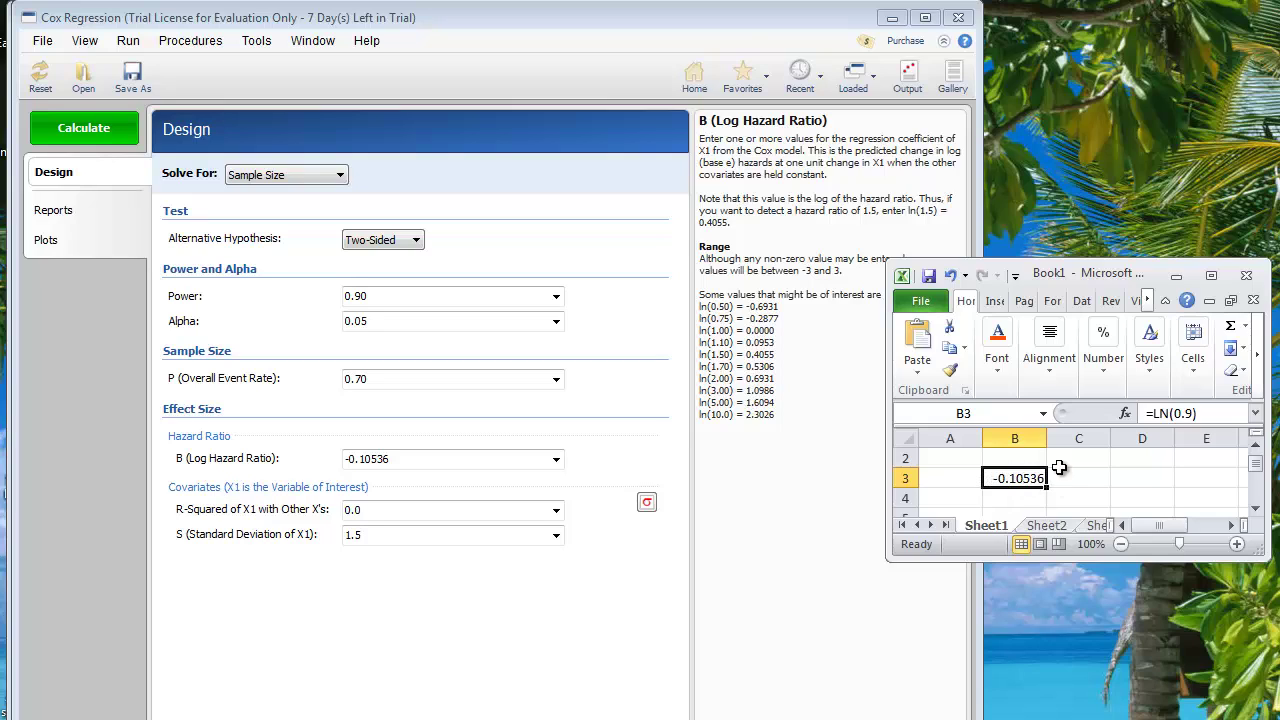
left_click(1171, 414)
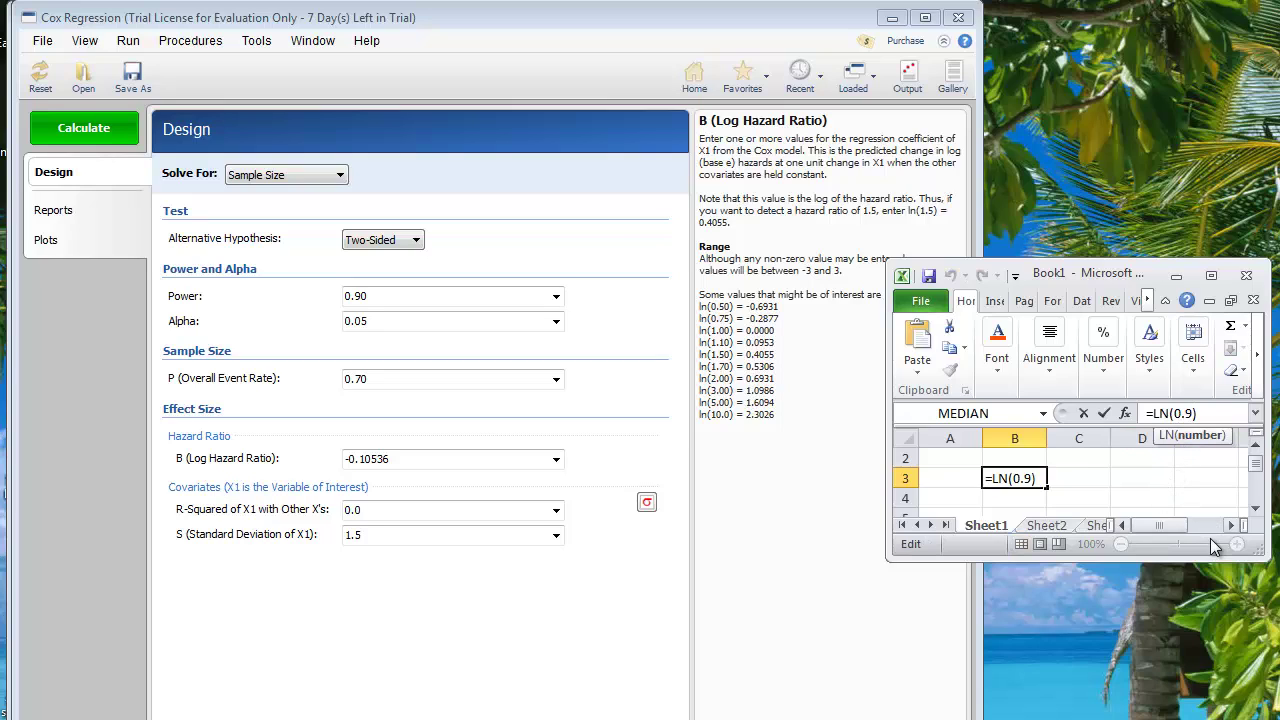